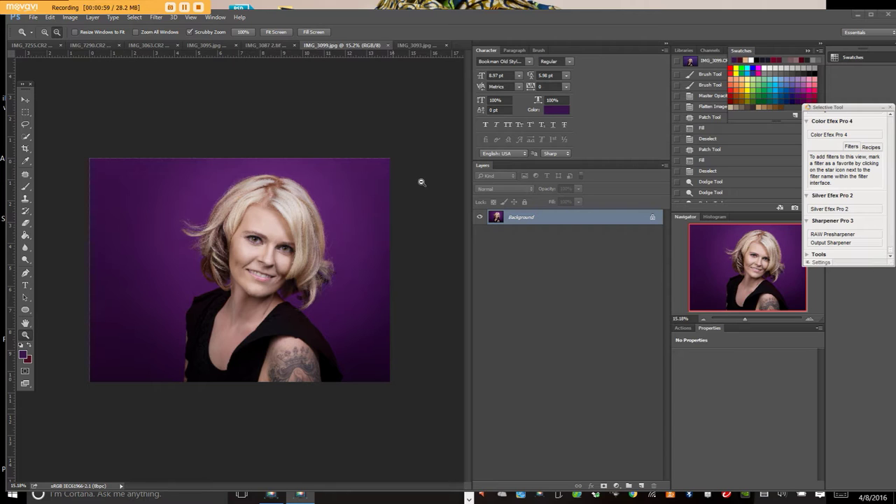
- Open the Image menu and dismiss it without choosing a command
left_click(70, 18)
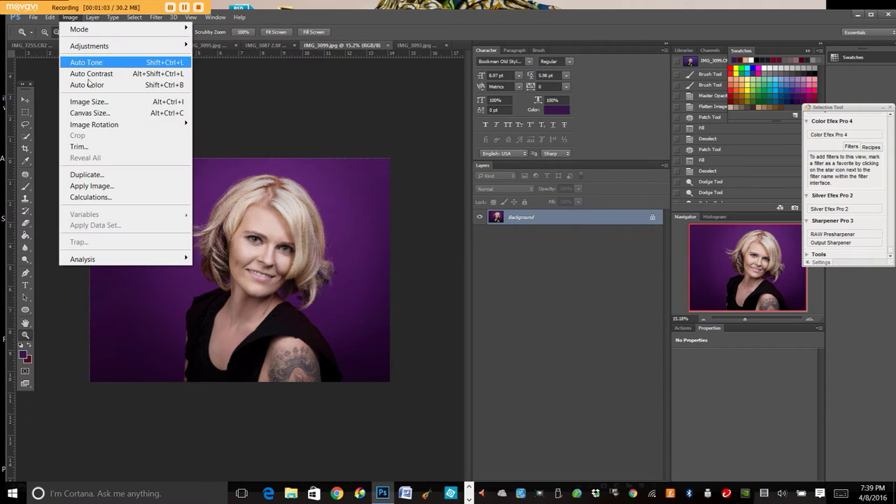
left_click(70, 18)
left_click(71, 20)
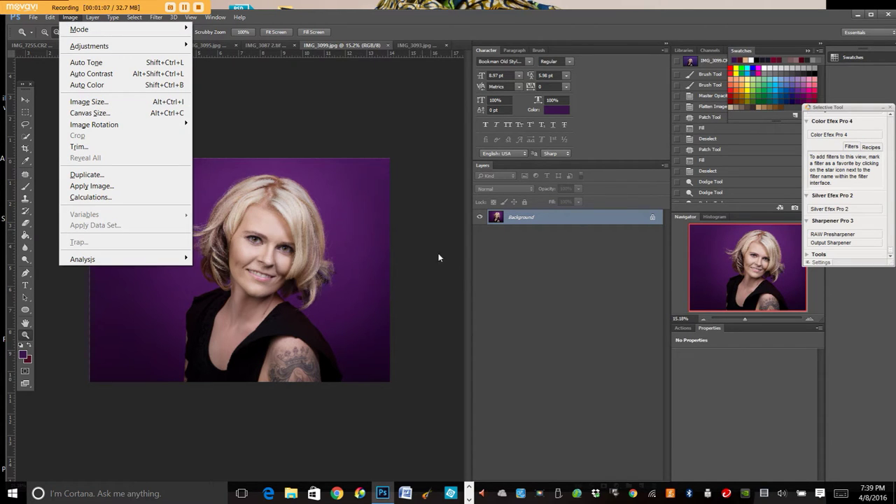
left_click(502, 297)
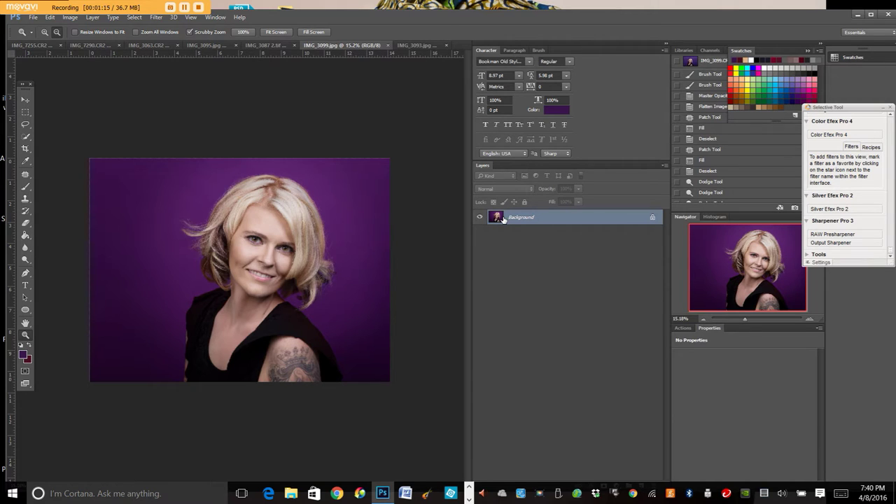
- Create a new 20 x 16 inch, 300 ppi document named 'competition image'
left_click(33, 18)
left_click(42, 31)
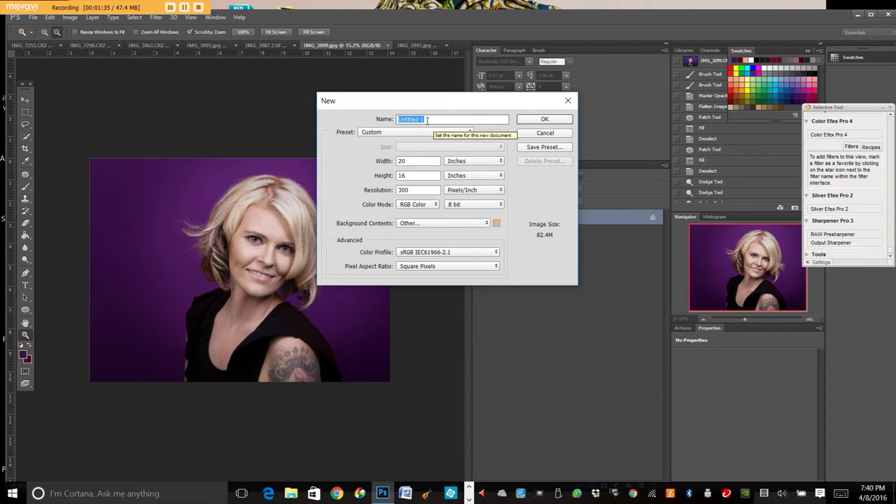
type("competition image")
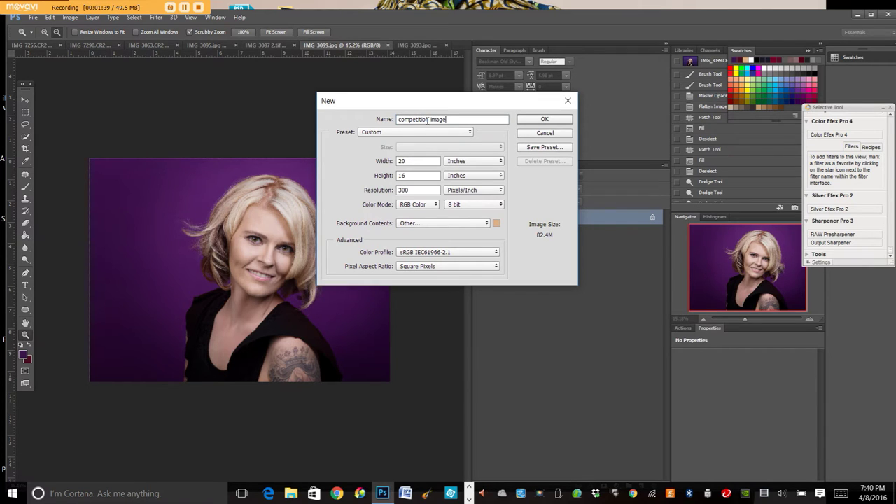
left_click(542, 120)
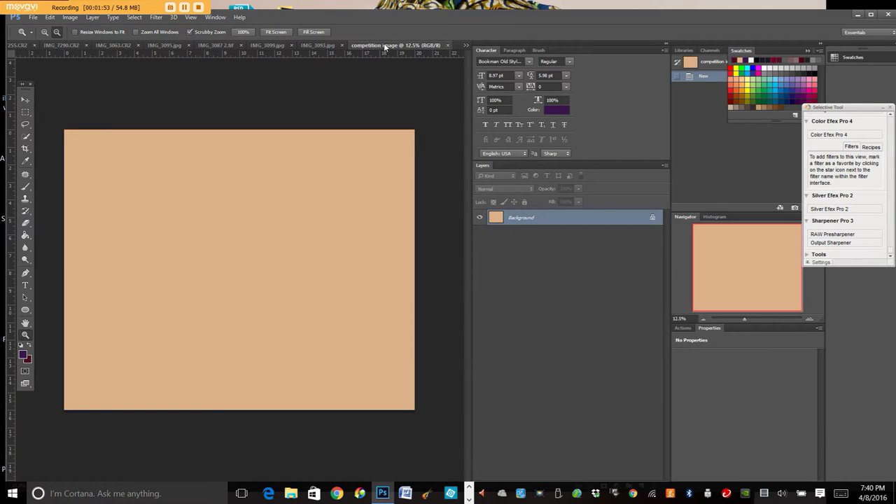
- Drag the floated IMG_3099.jpg portrait into the competition image as Layer 1, then re-dock it
left_click(268, 46)
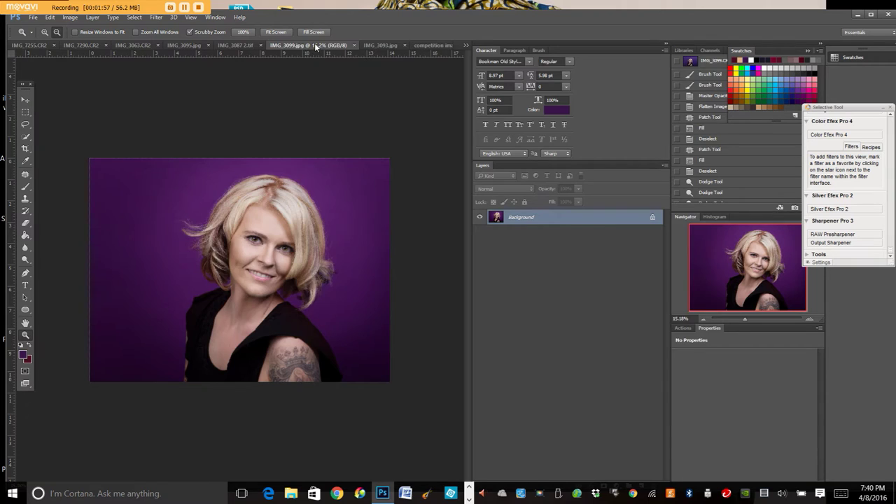
left_click_drag(315, 46, 306, 75)
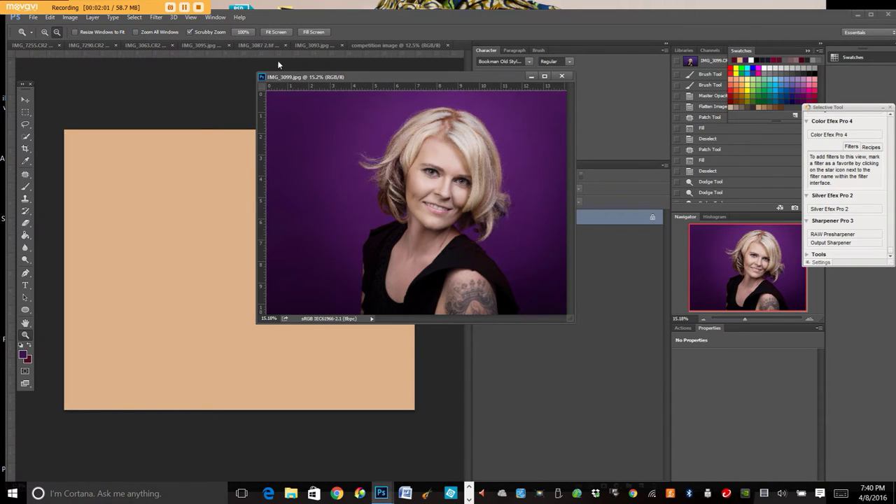
left_click(26, 100)
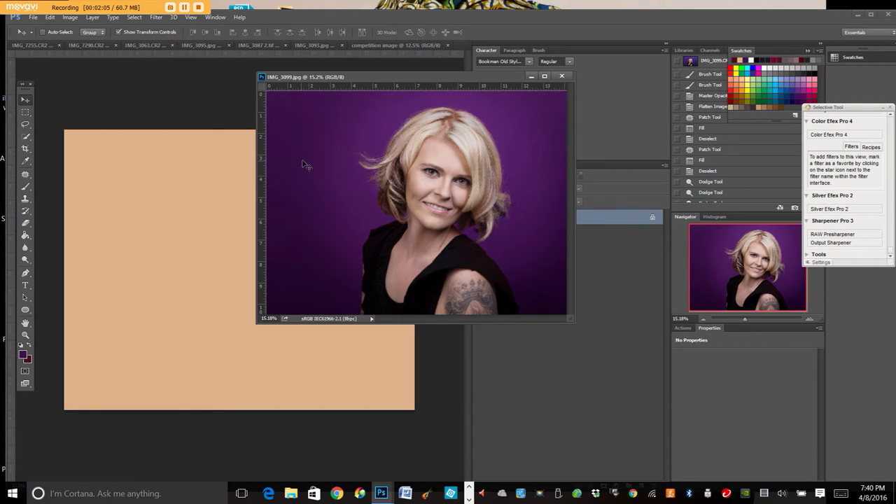
left_click(155, 246)
left_click_drag(155, 246, 155, 247)
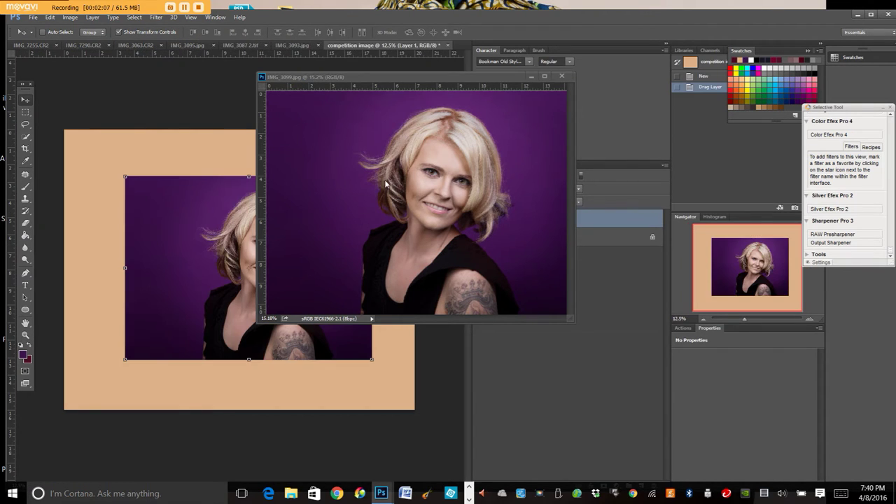
left_click_drag(417, 74, 305, 129)
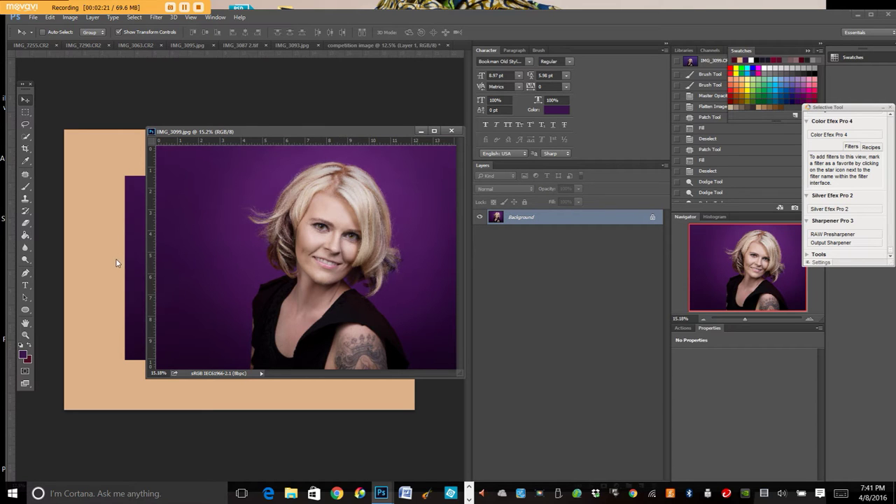
left_click_drag(257, 130, 357, 100)
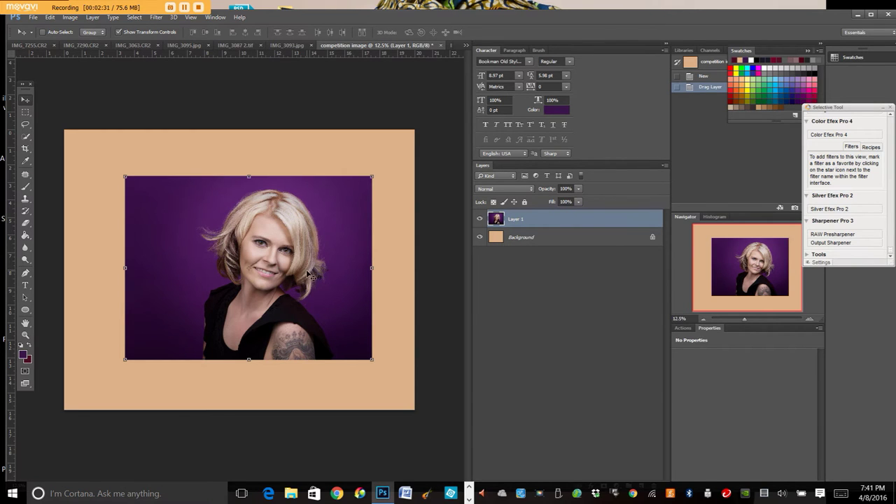
- Nudge the portrait left and Paint Bucket the Background with the sampled dark purple
mouse_move(305, 280)
left_mouse_down()
mouse_move(283, 275)
mouse_move(297, 275)
left_mouse_up()
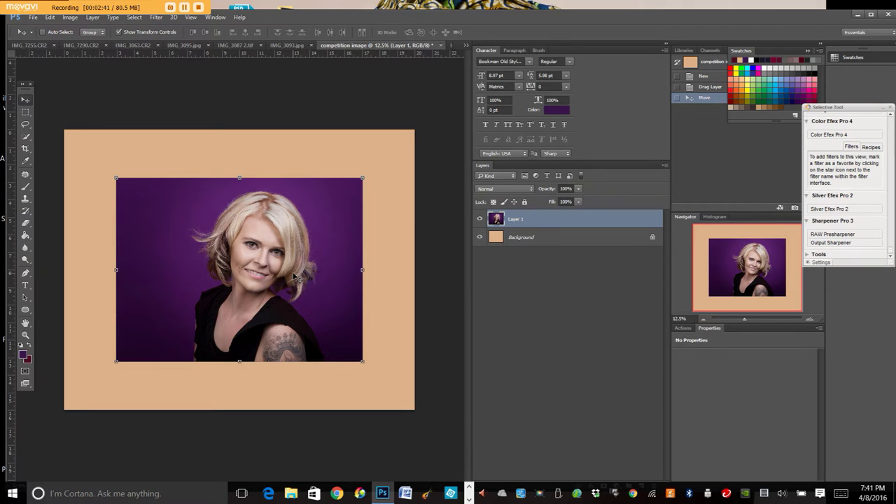
left_click(501, 238)
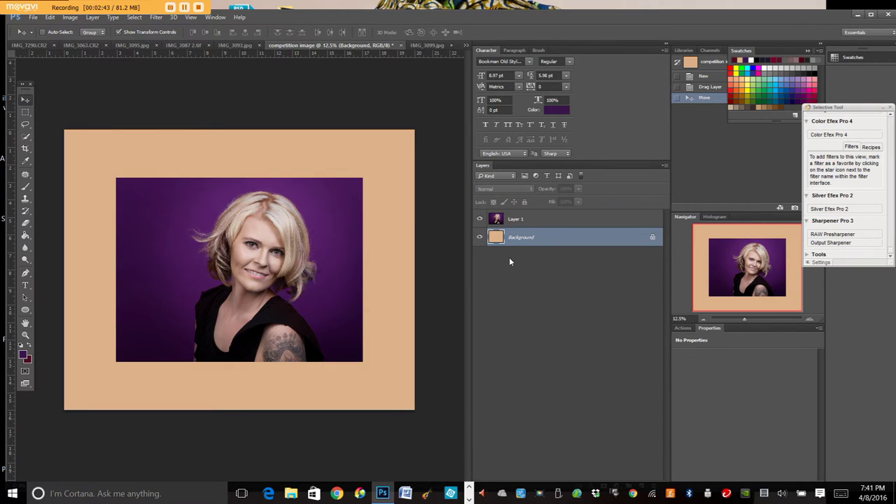
left_click(24, 355)
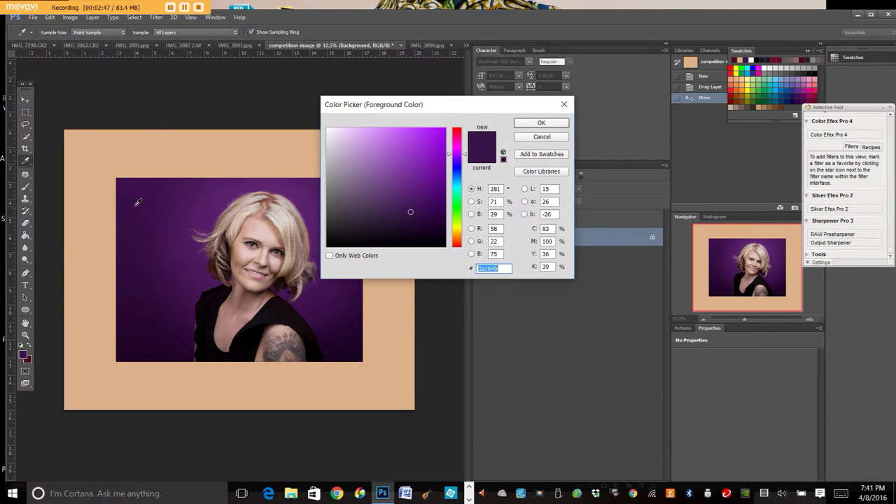
left_click(541, 123)
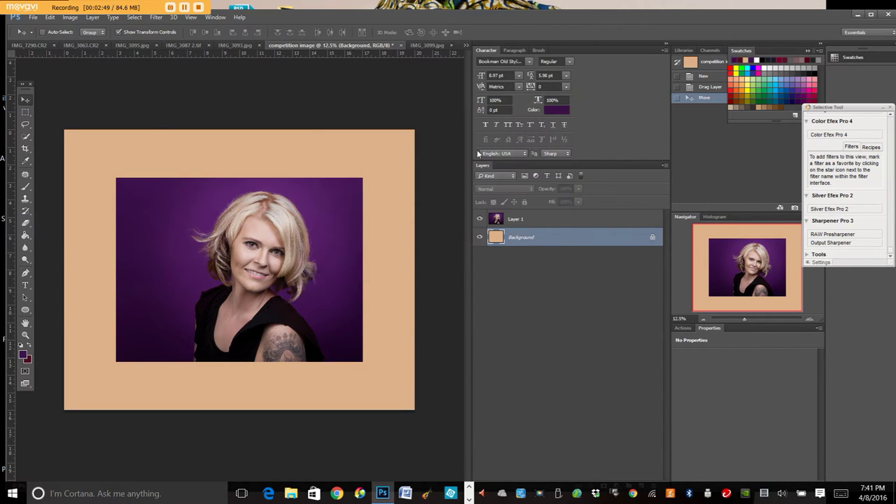
left_click(25, 235)
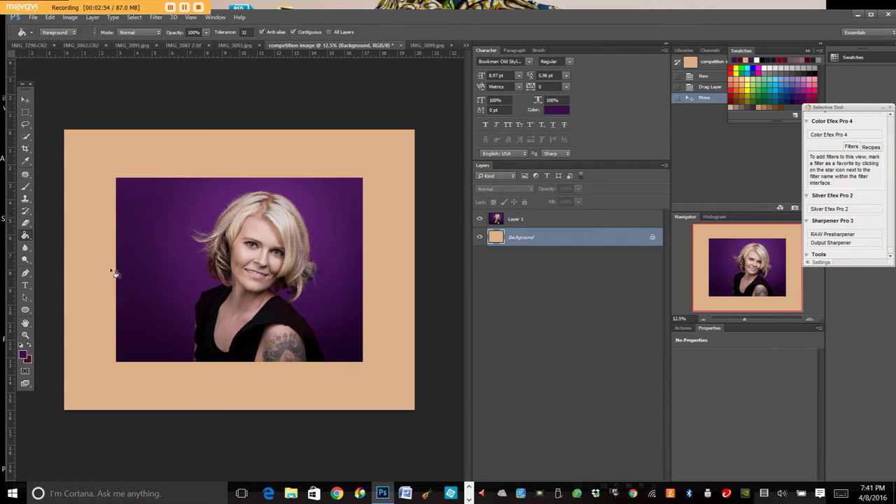
left_click(422, 251)
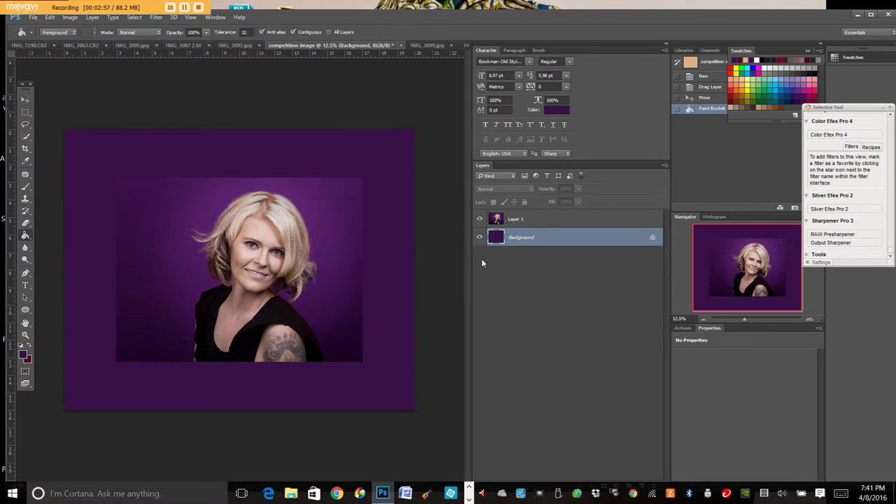
- Toggle the portrait's visibility to check the fill, then select Layer 1
left_click(480, 219)
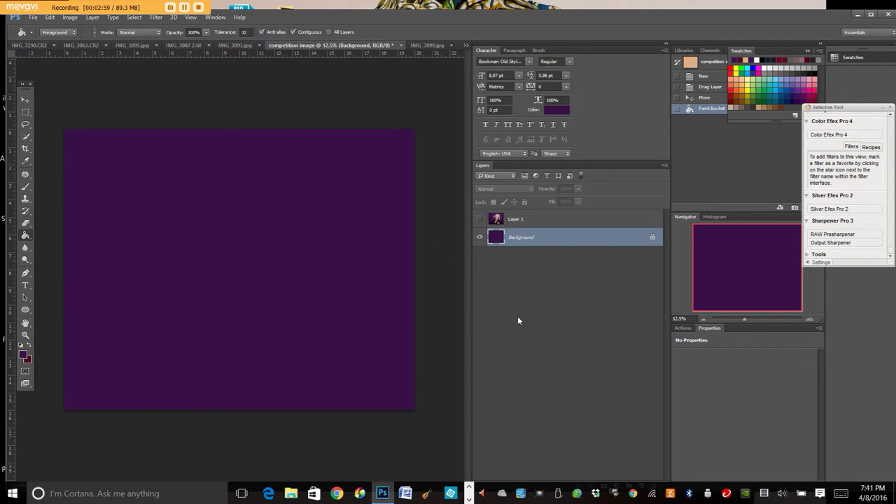
left_click(479, 220)
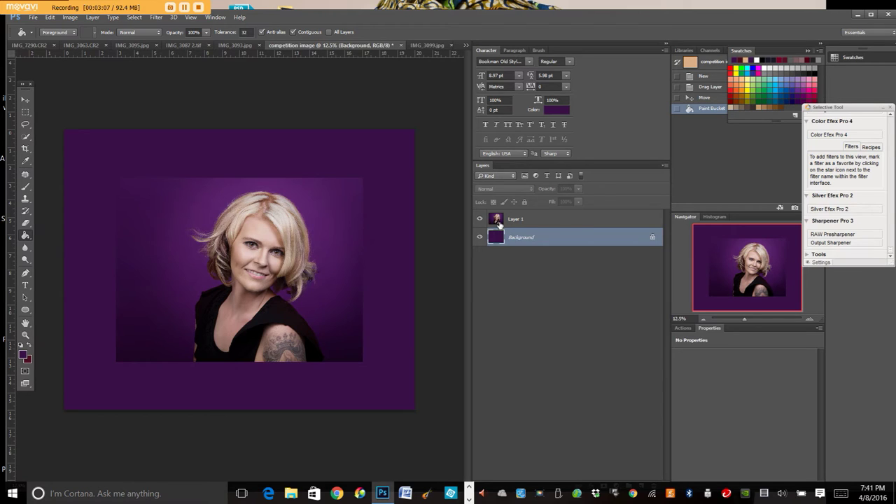
left_click(499, 221)
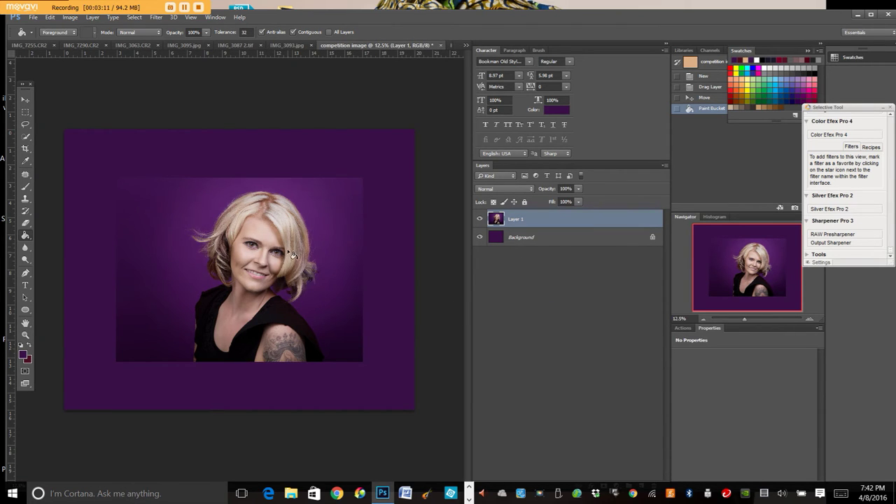
- Free Transform the portrait to about 112.48%, centre it on the purple canvas, and commit
left_click(25, 99)
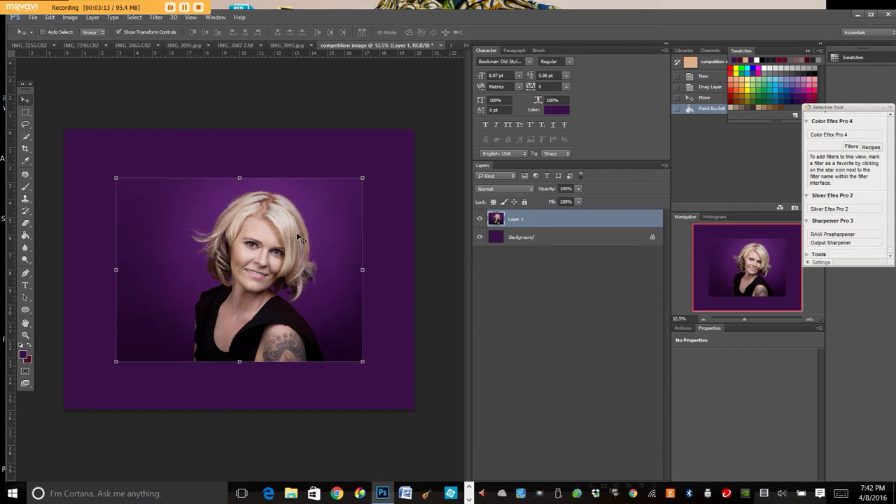
left_click_drag(363, 177, 393, 155)
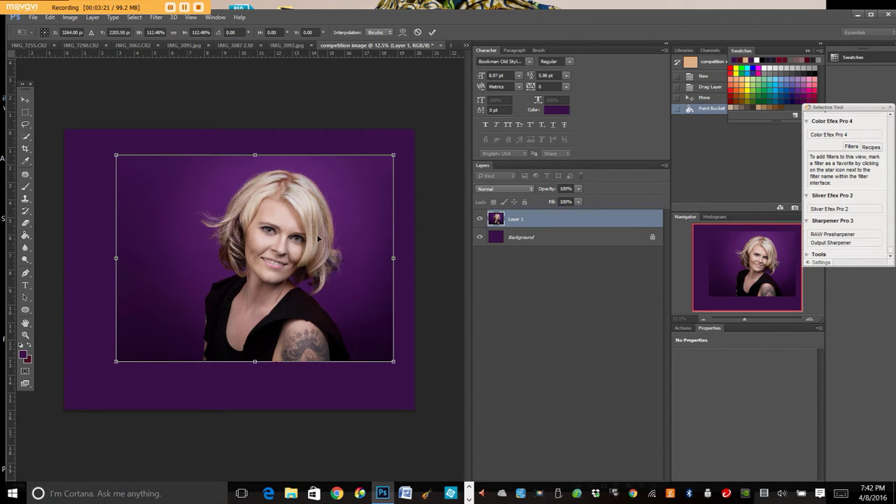
left_click_drag(318, 239, 304, 249)
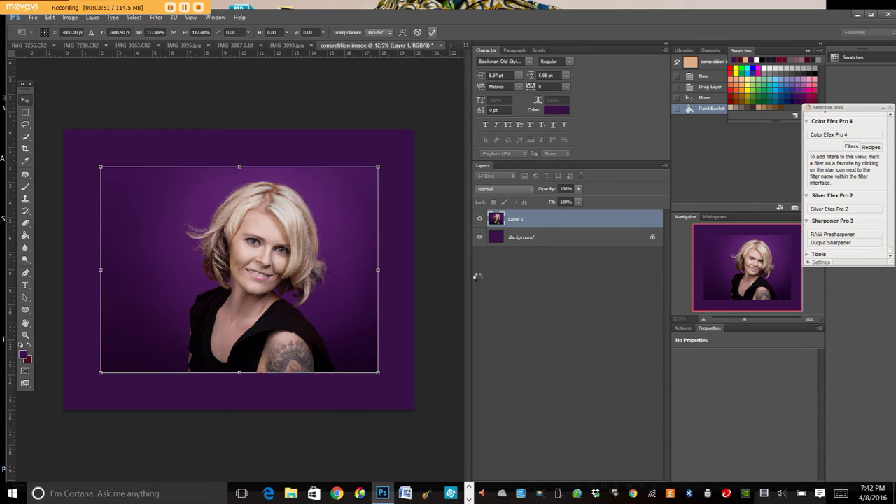
left_click(527, 319)
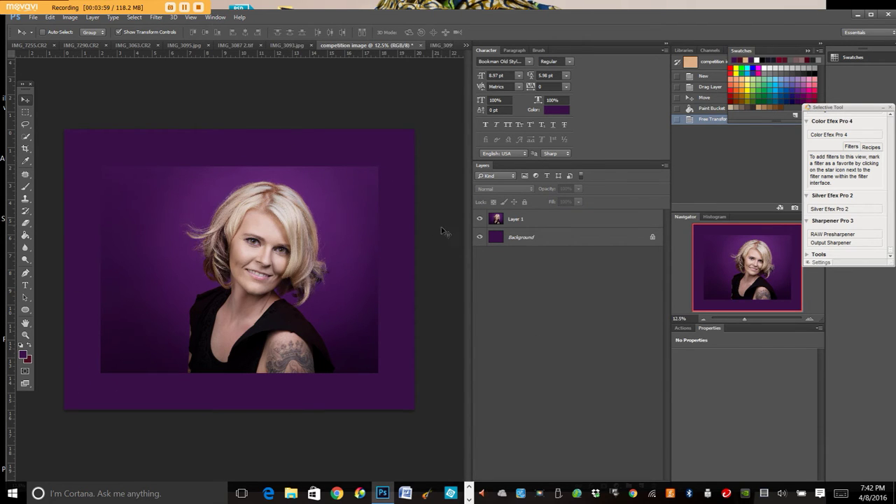
- Add a Stroke effect to Layer 1 with Size 4 px and Position Inside
left_click(498, 226)
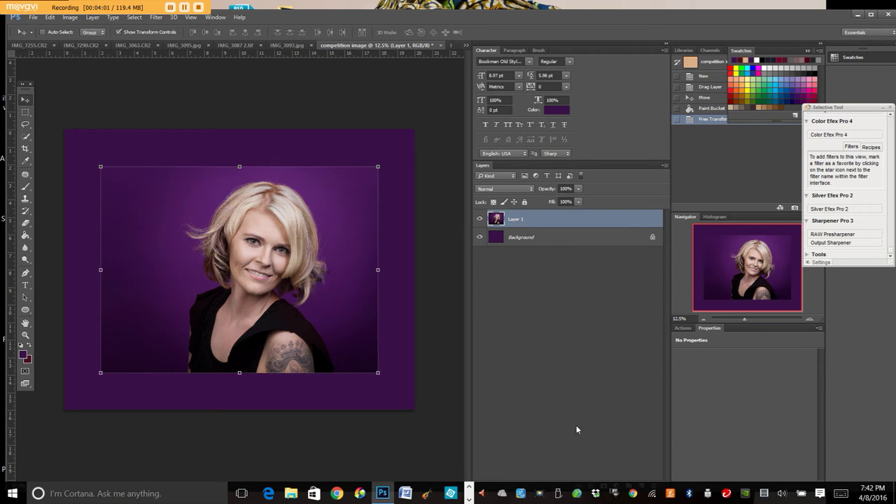
double_click(595, 19)
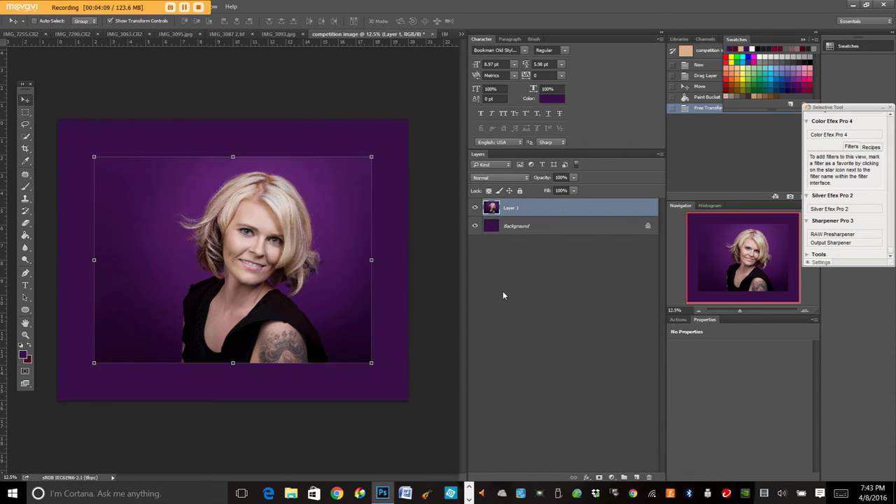
left_click(586, 477)
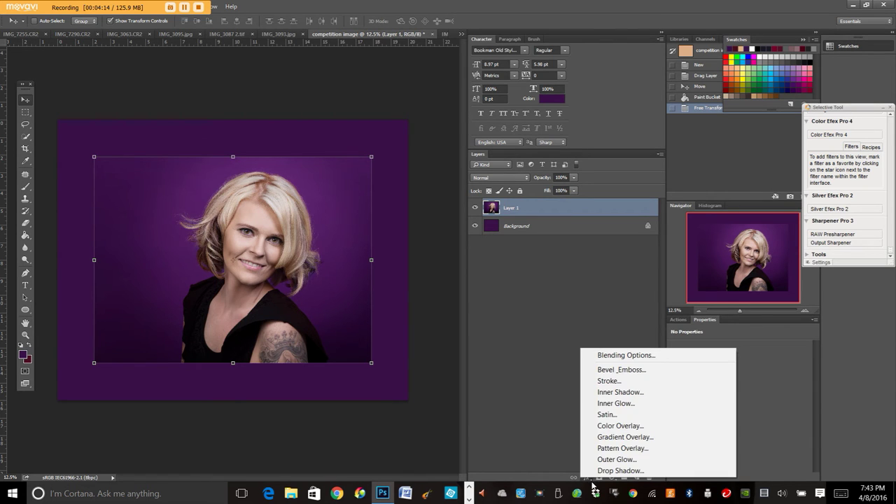
left_click(609, 381)
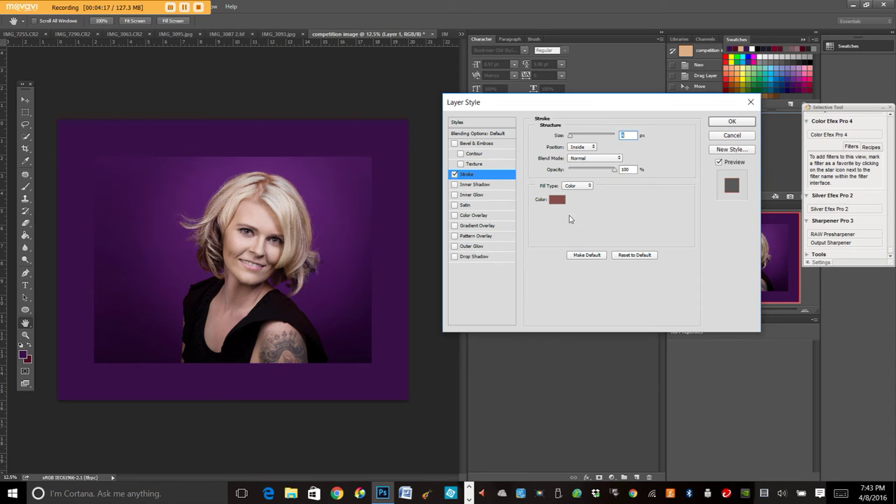
left_click(625, 135)
left_click(583, 148)
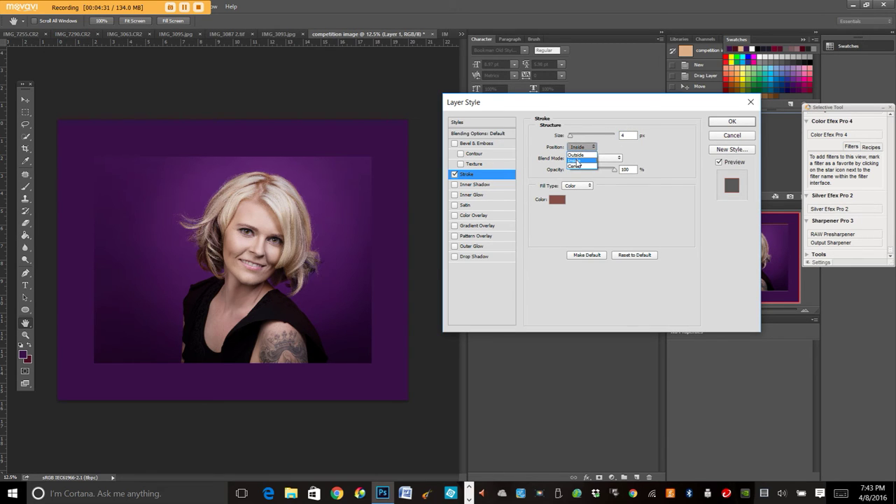
left_click(577, 162)
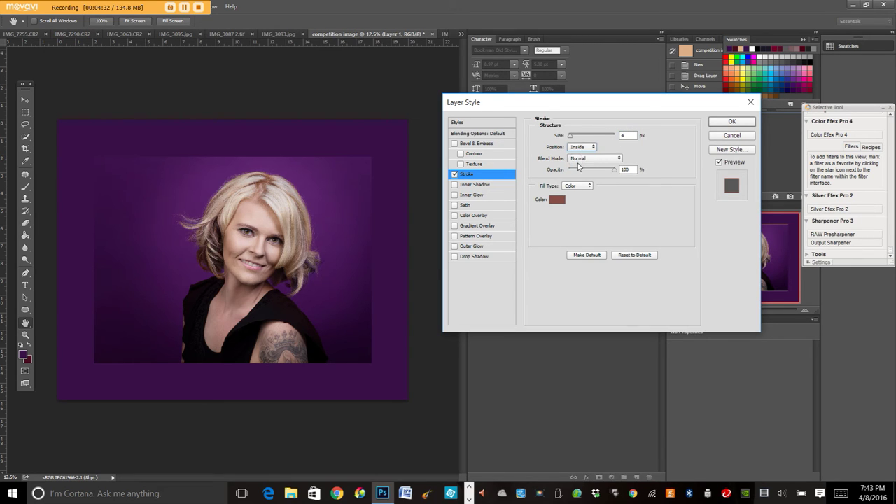
- Sample near-black from the shirt as the stroke colour and apply the effect
left_click(556, 200)
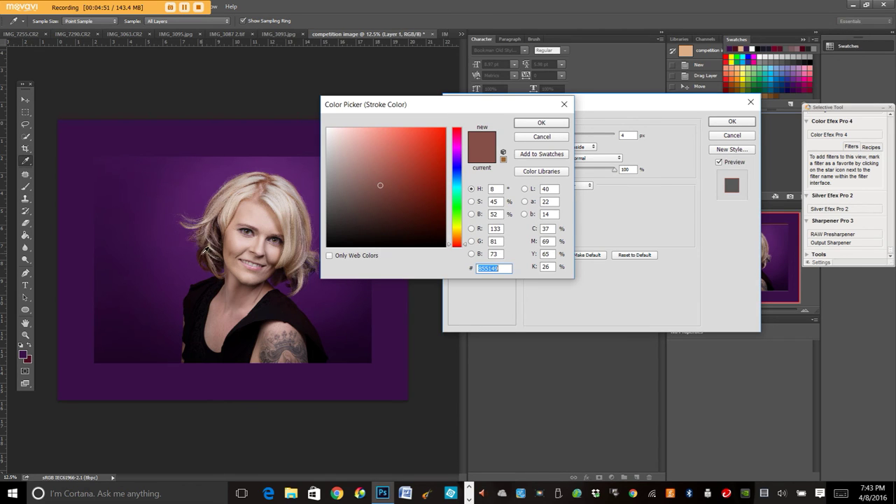
left_click(199, 197)
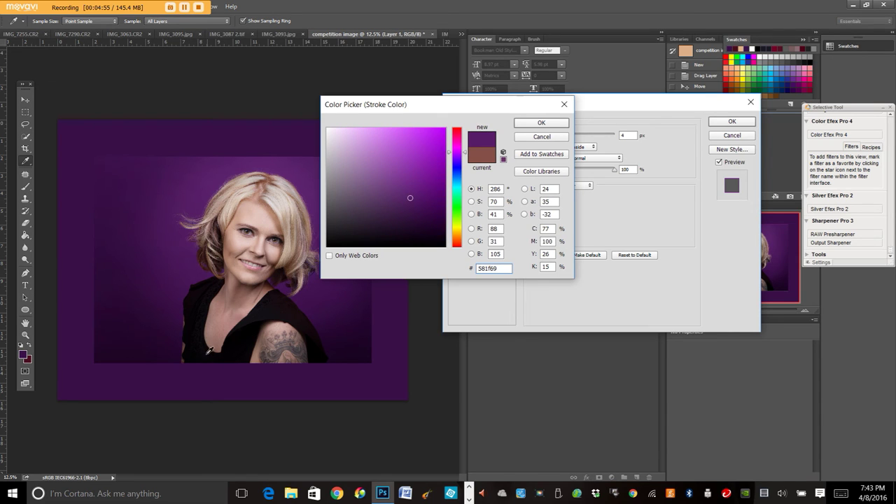
left_click(194, 326)
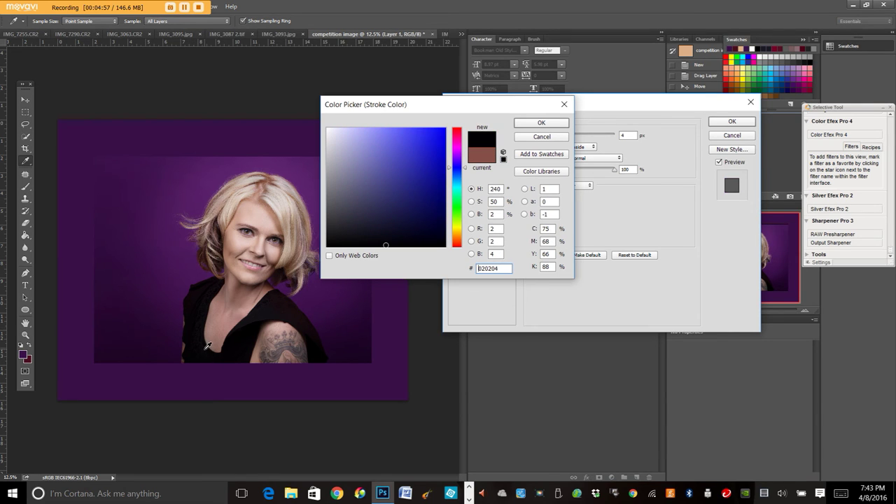
left_click(539, 124)
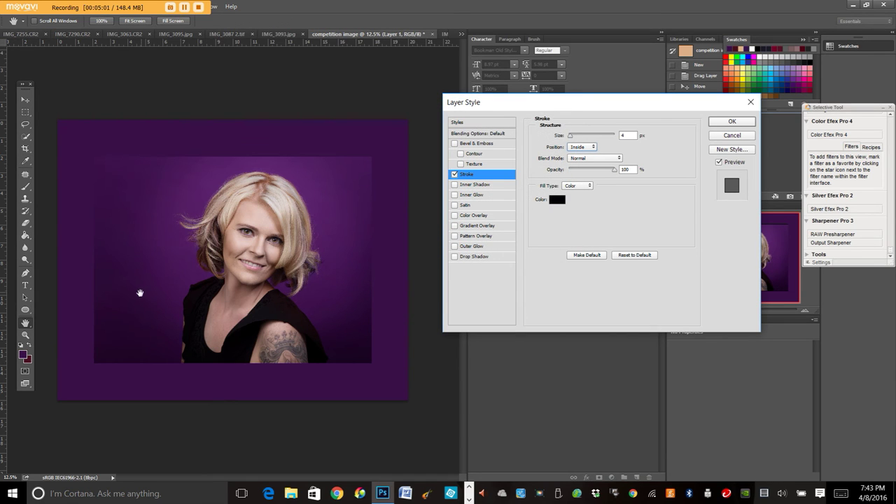
left_click(727, 121)
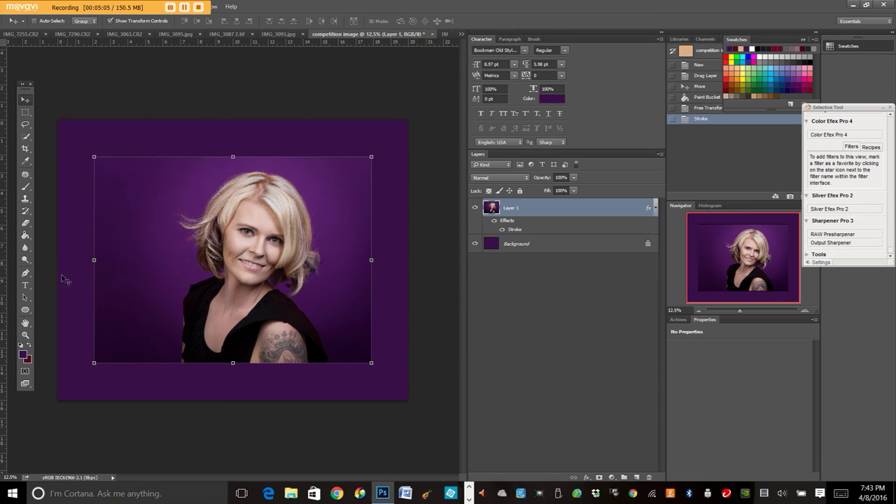
- Zoom into the portrait edge and re-edit the Stroke, keeping 4 px with lower opacity
left_click(25, 335)
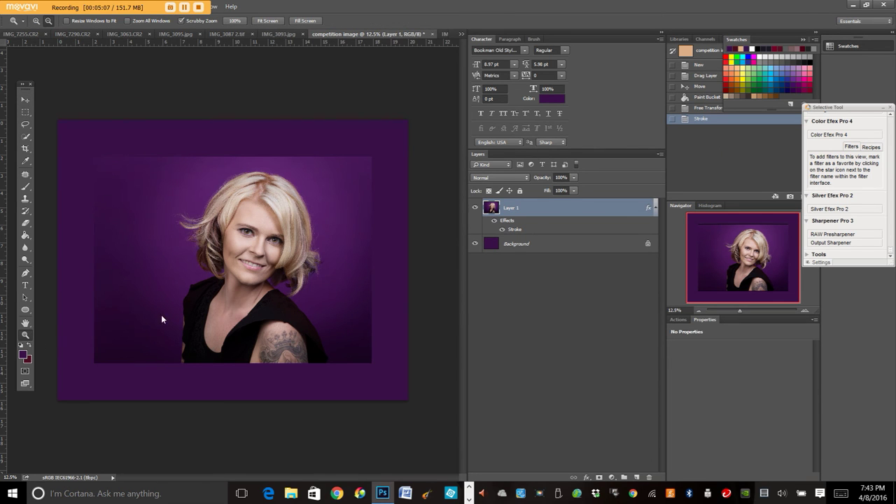
left_click_drag(370, 312, 416, 305)
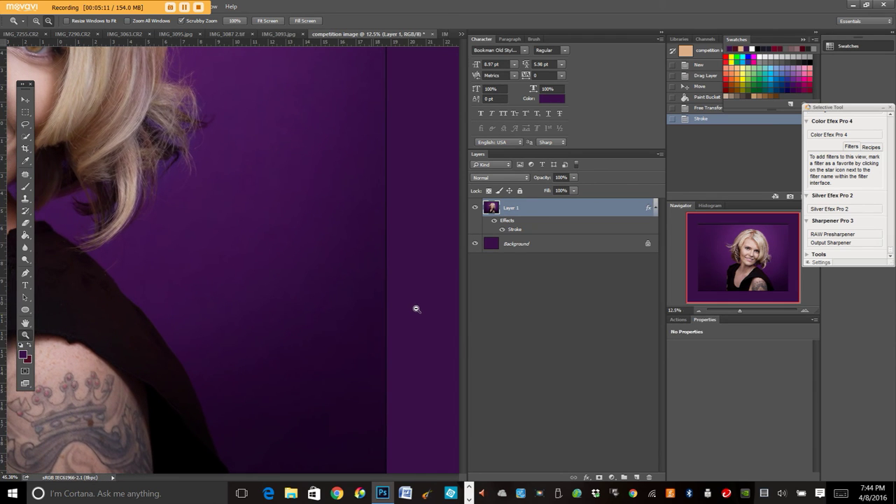
left_click_drag(465, 320, 469, 290)
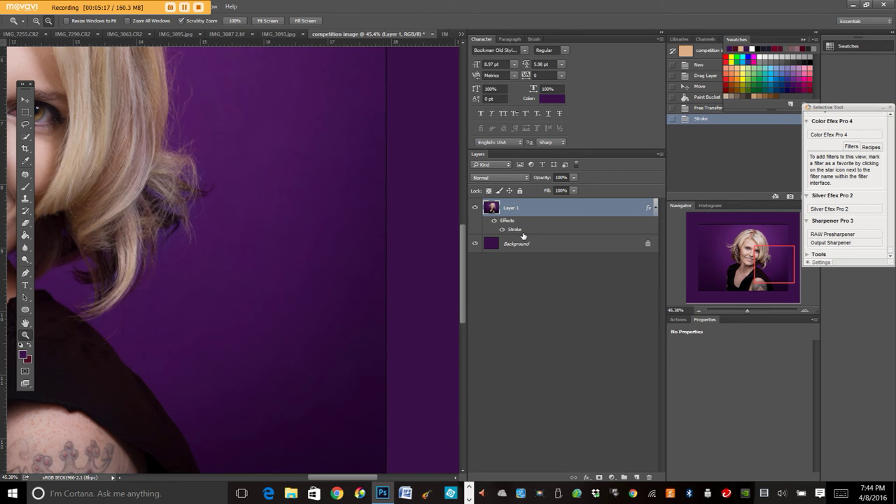
double_click(515, 231)
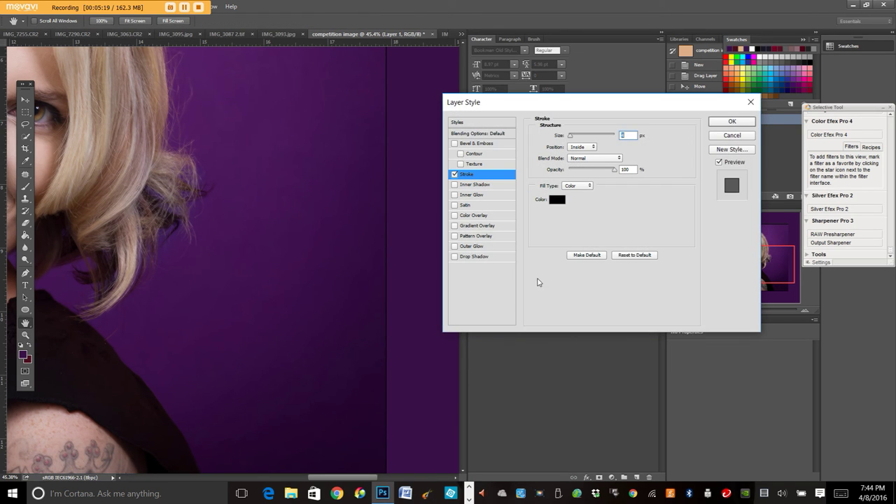
type("4")
key("Tab")
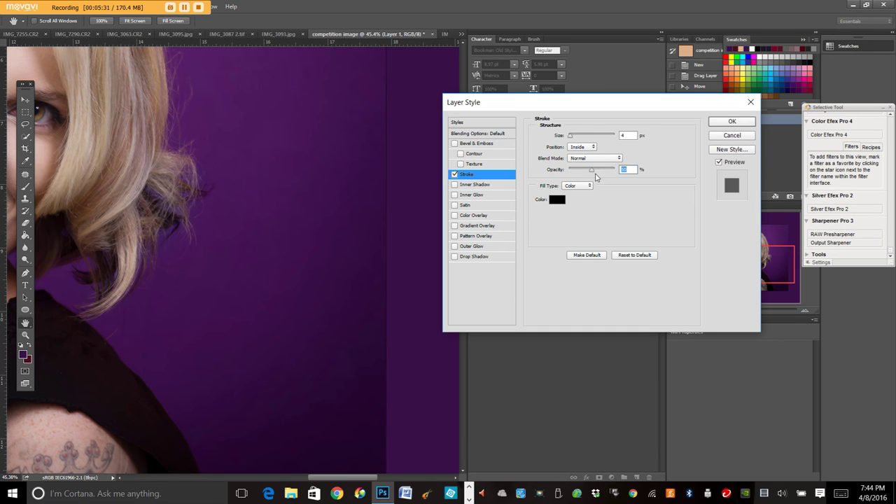
left_click_drag(596, 177, 590, 175)
left_click(729, 126)
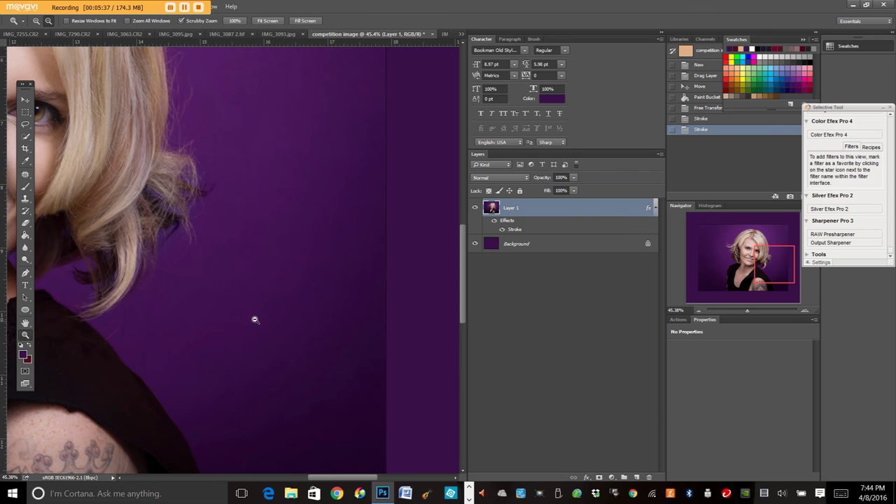
left_click_drag(254, 319, 210, 310)
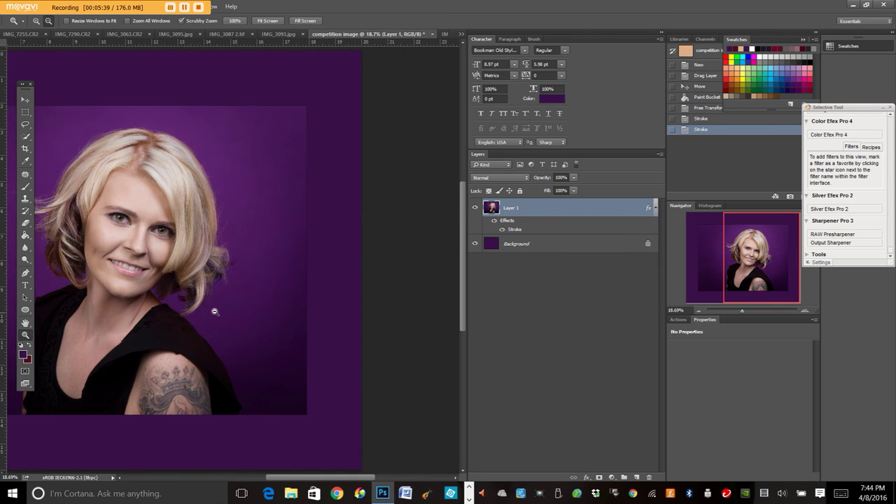
left_click(219, 336, "alt")
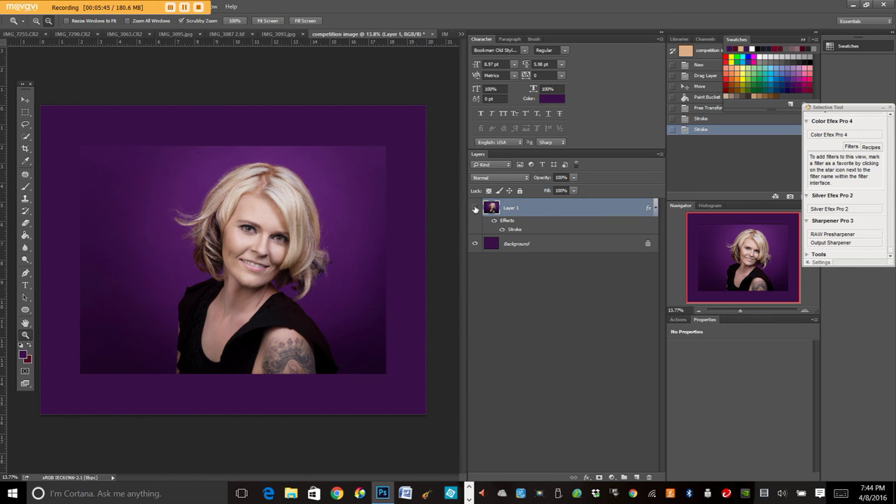
left_click(475, 208)
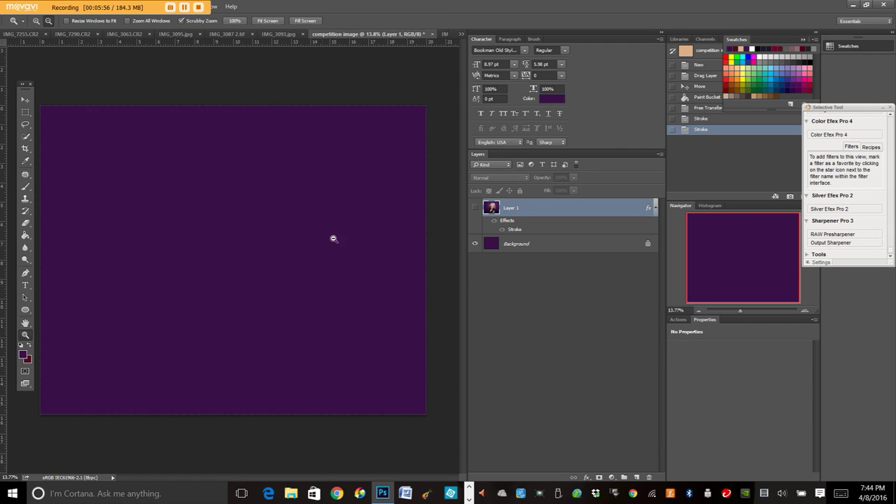
left_click(494, 246)
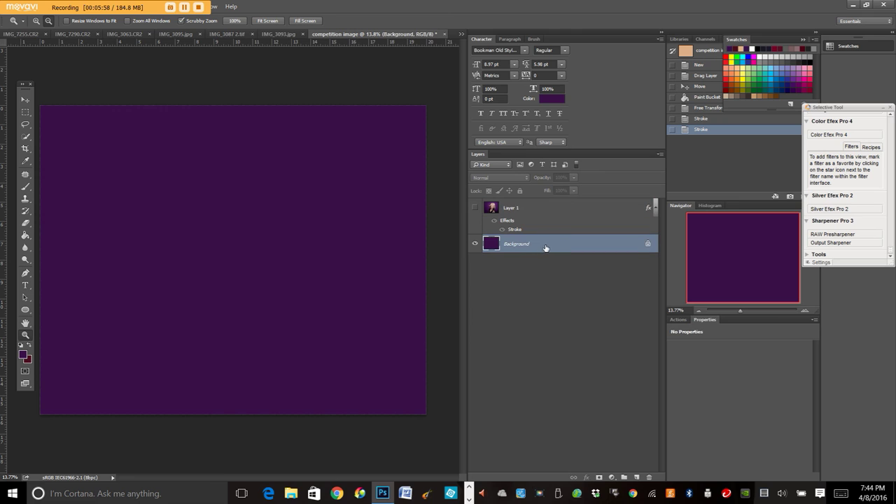
left_click(476, 208)
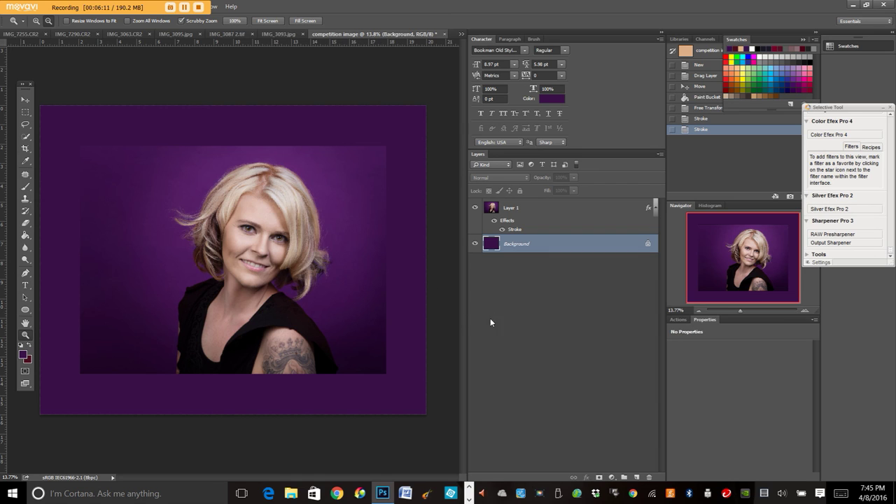
left_click(504, 290)
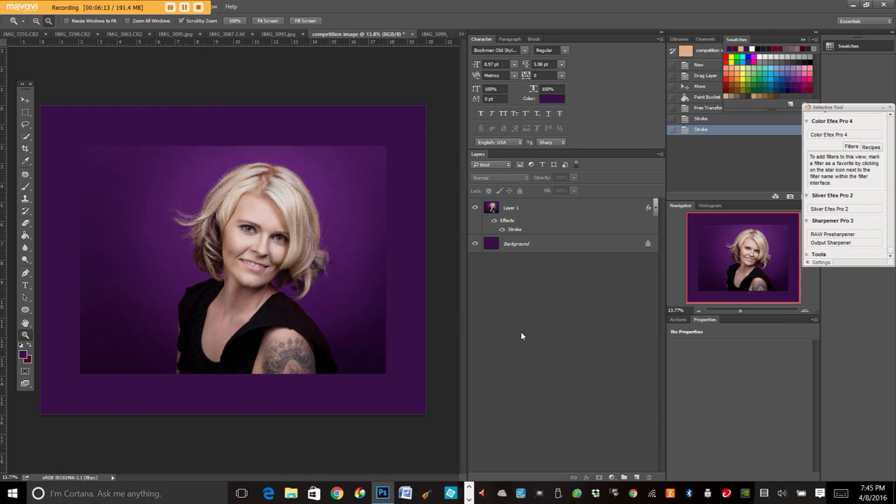